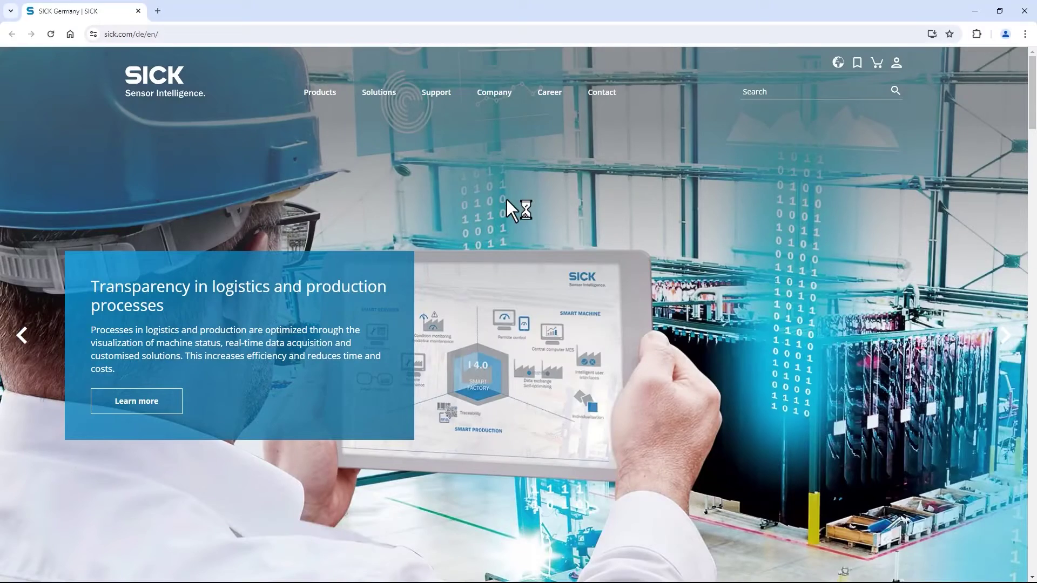
Load the camera's Intelligent Inspection web app at 169.254.0.1 in Chrome
{"action": "left_click", "coordinate": [337, 39]}
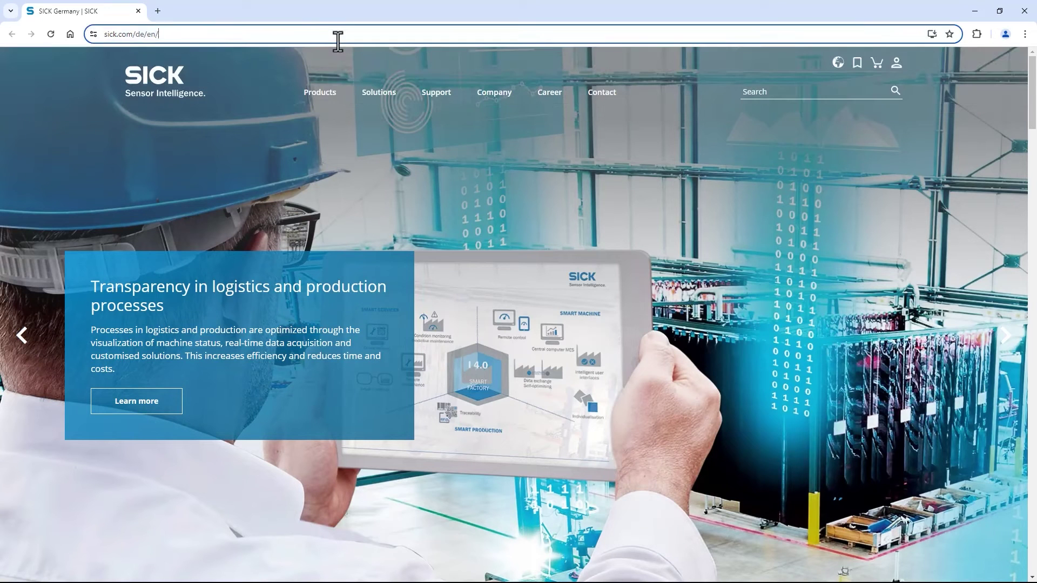
{"action": "type", "text": "169.254.0.1"}
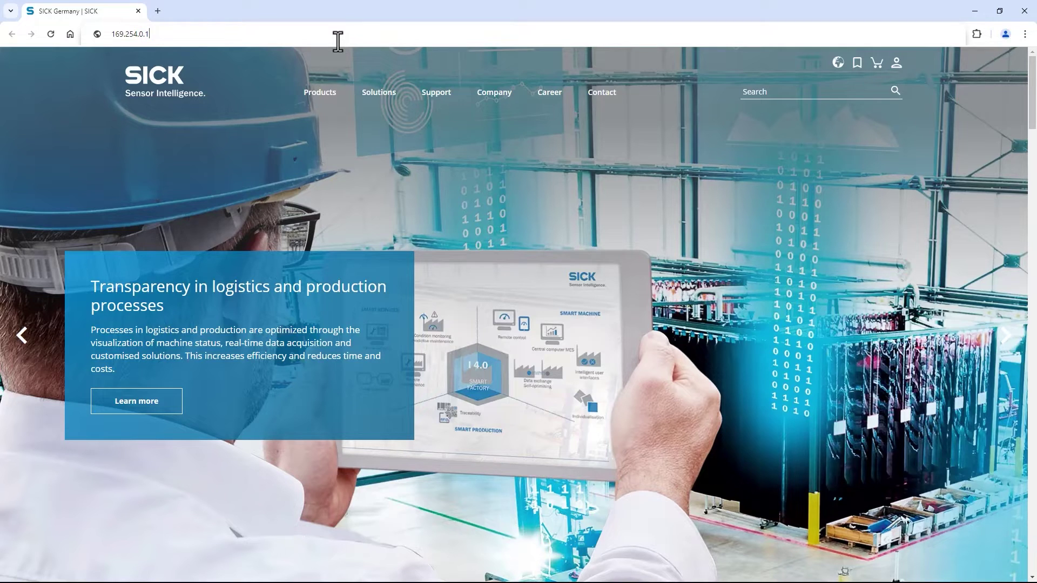
{"action": "key", "text": "Return"}
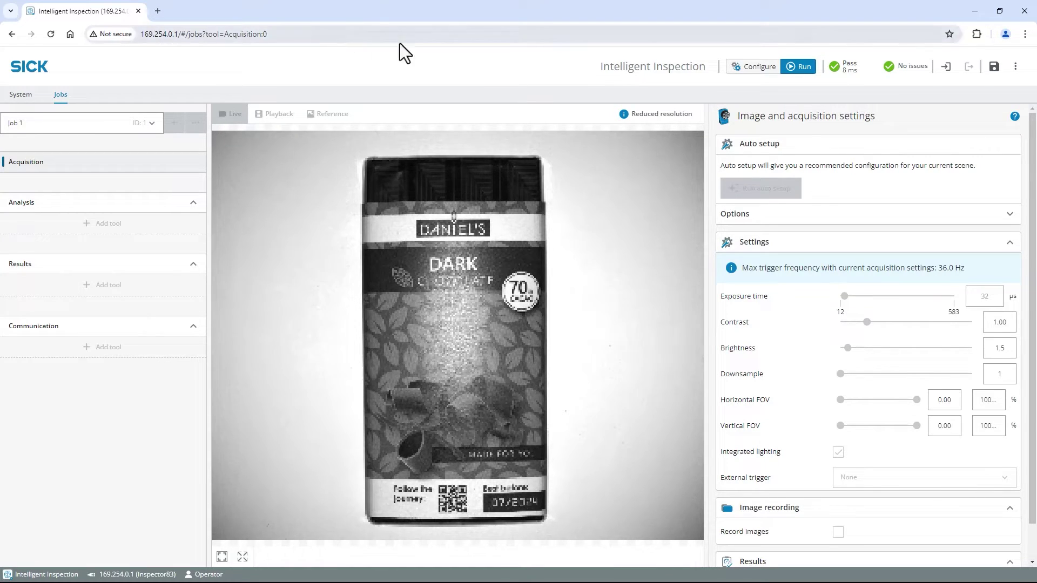
Enter Configure mode and save the live chocolate bar image as Job 1's reference
{"action": "left_click", "coordinate": [754, 71]}
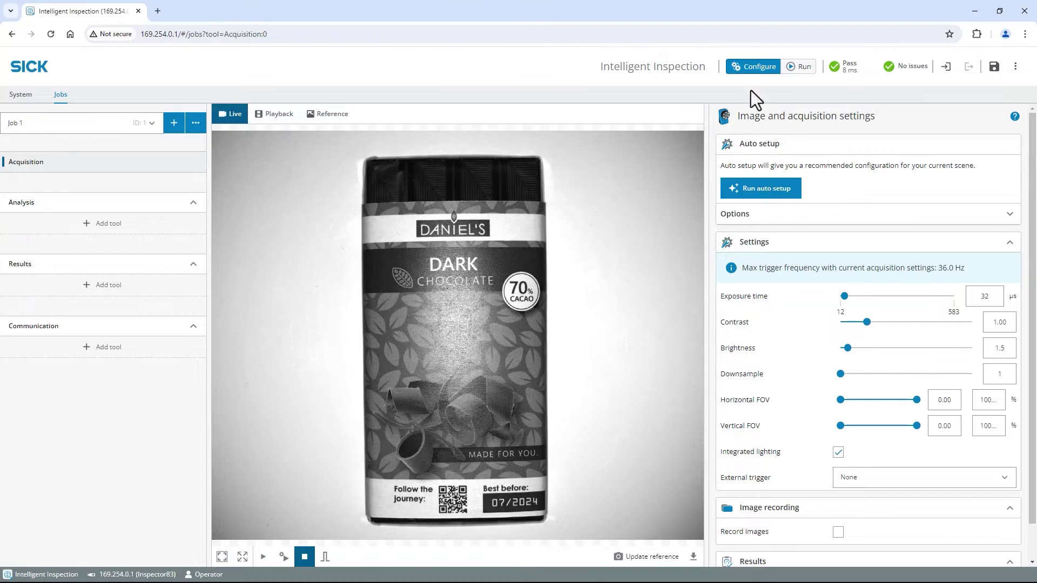
{"action": "left_click", "coordinate": [675, 555]}
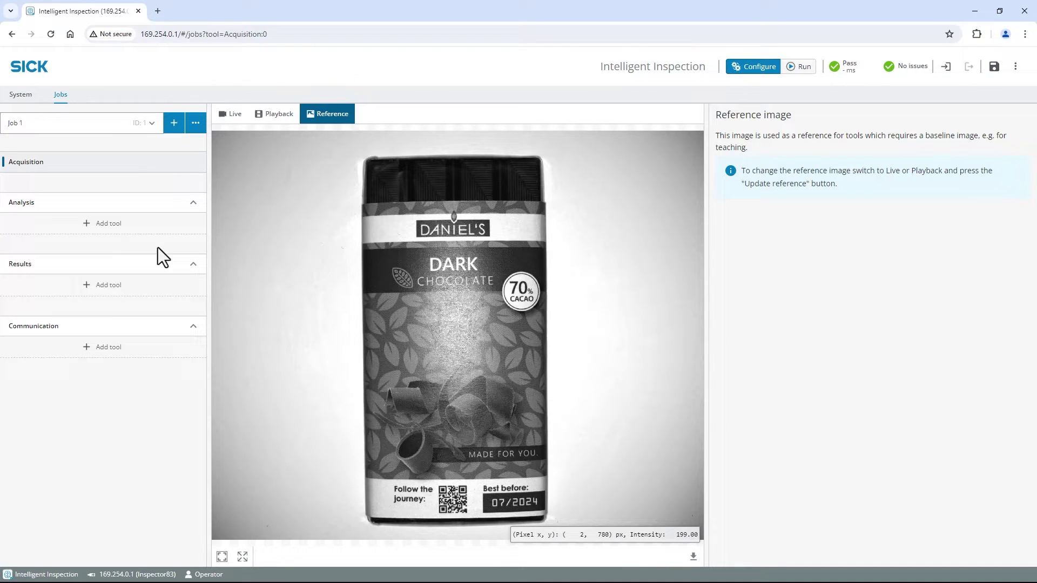
Add an AI Anomaly Detection tool and stretch its region over the entire chocolate bar
{"action": "left_click", "coordinate": [126, 240]}
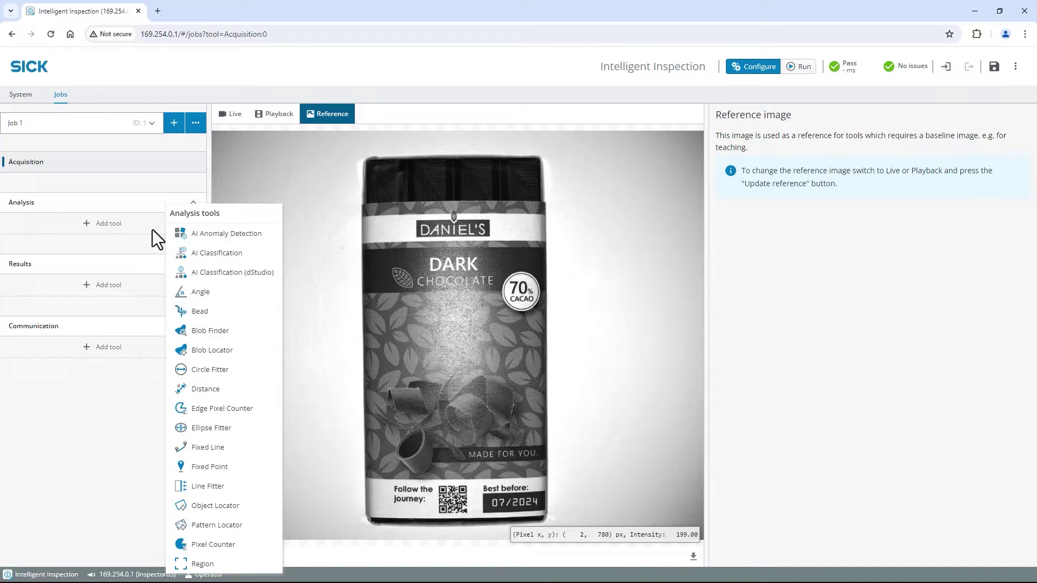
{"action": "left_click", "coordinate": [247, 238]}
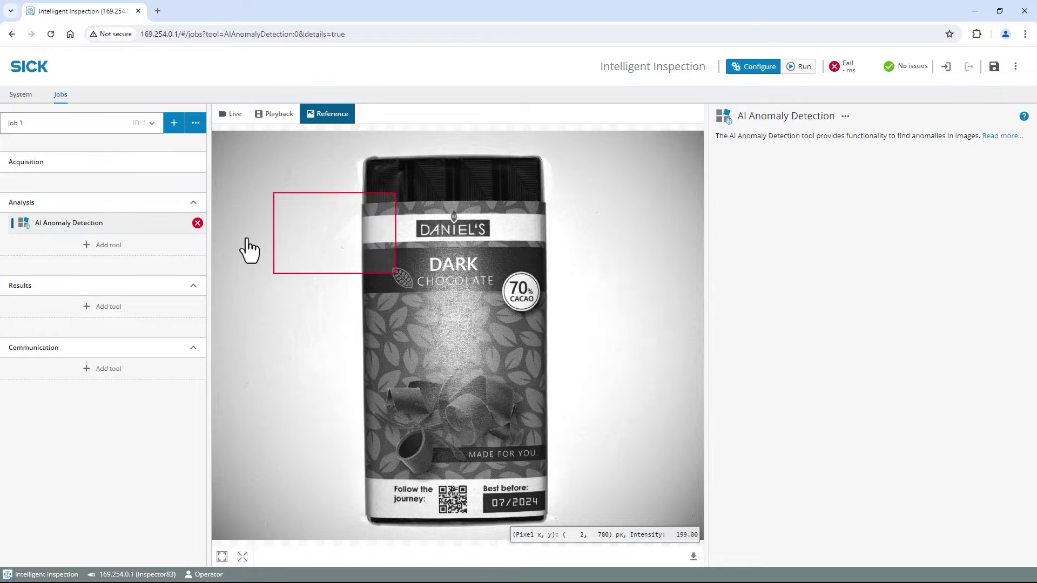
{"action": "left_click_drag", "start_coordinate": [305, 236], "coordinate": [372, 191]}
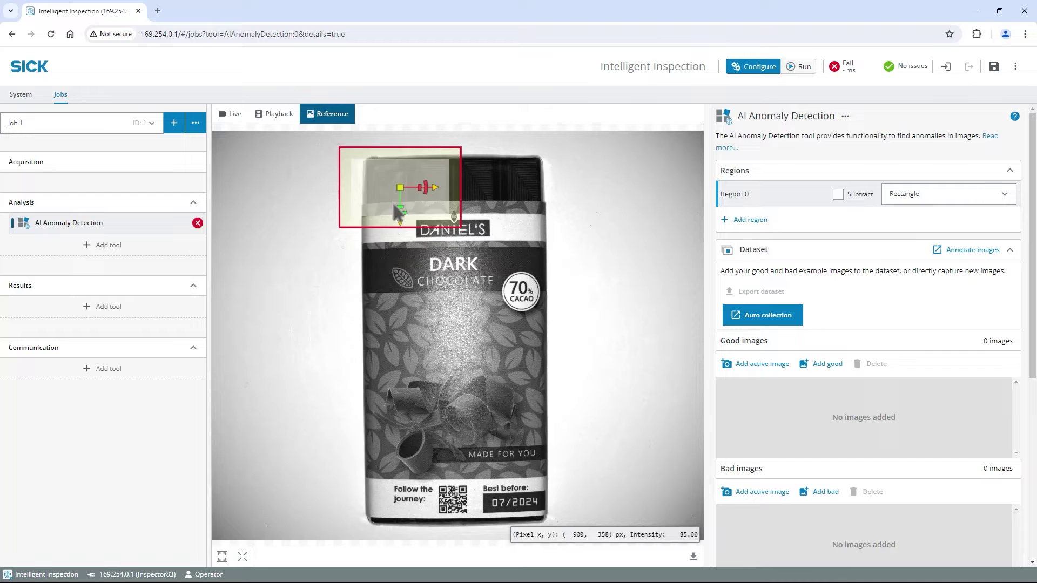
{"action": "left_click_drag", "start_coordinate": [455, 217], "coordinate": [561, 530]}
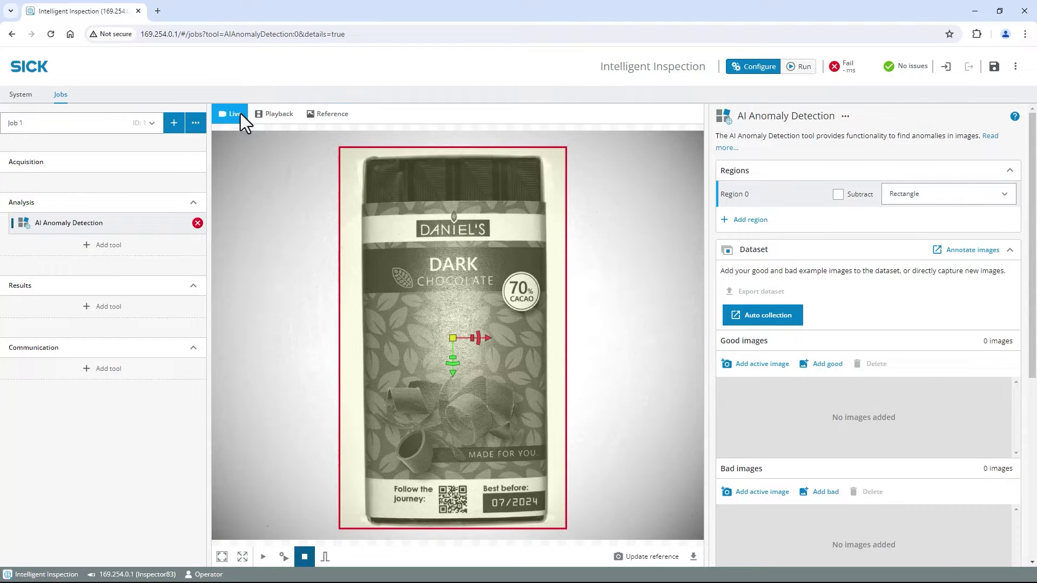
Start live capture and add intact dark chocolate bar views as good images, reaching 15
{"action": "left_click", "coordinate": [263, 556]}
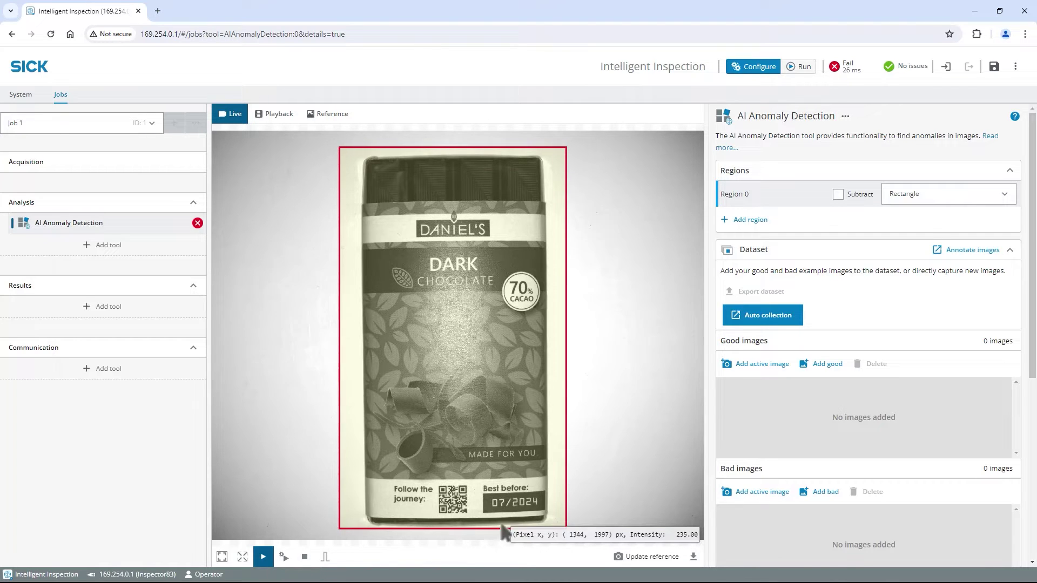
{"action": "left_click", "coordinate": [788, 372]}
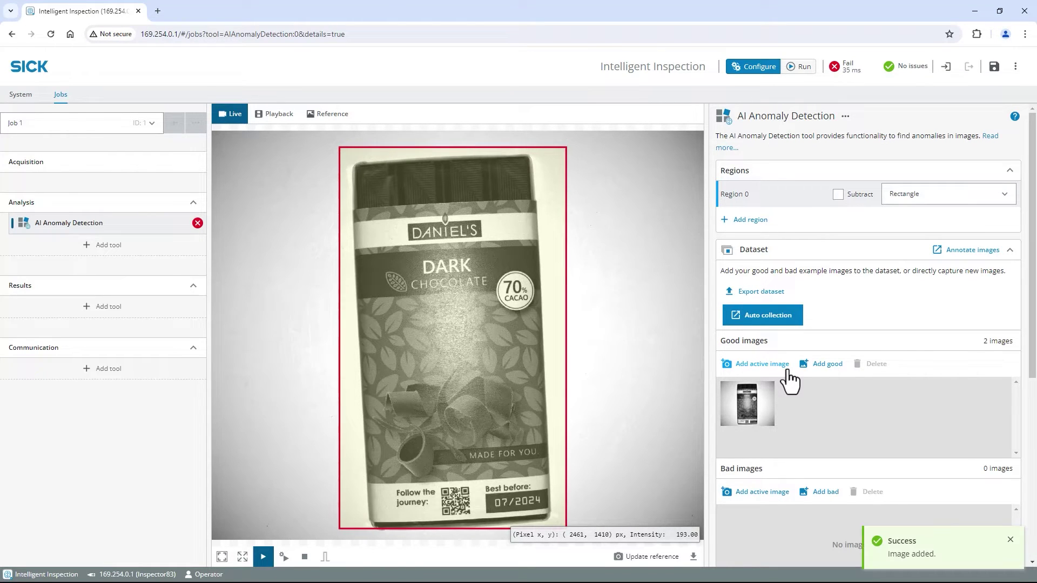
{"action": "left_click", "coordinate": [787, 372]}
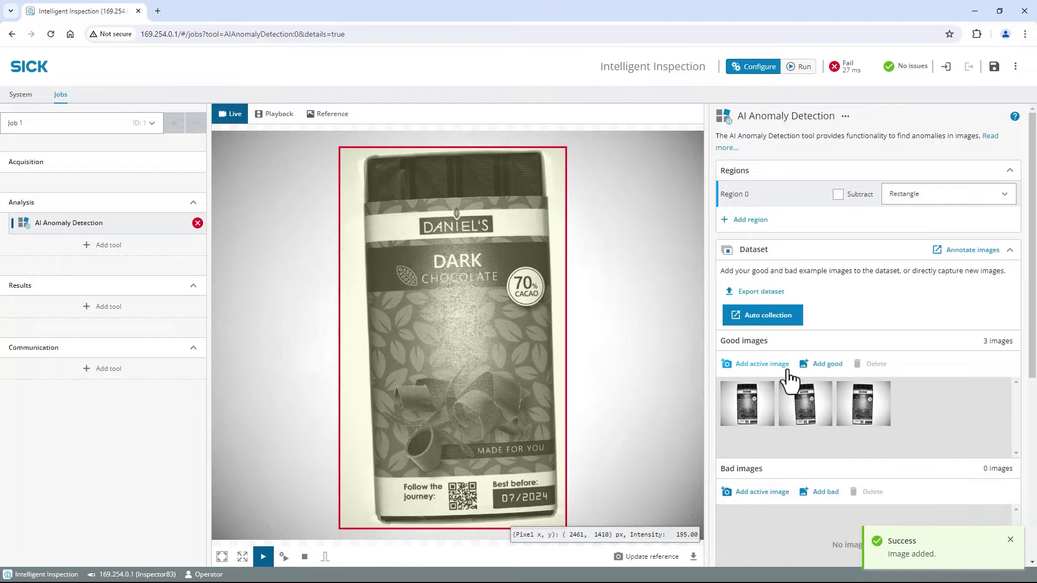
{"action": "left_click", "coordinate": [788, 371]}
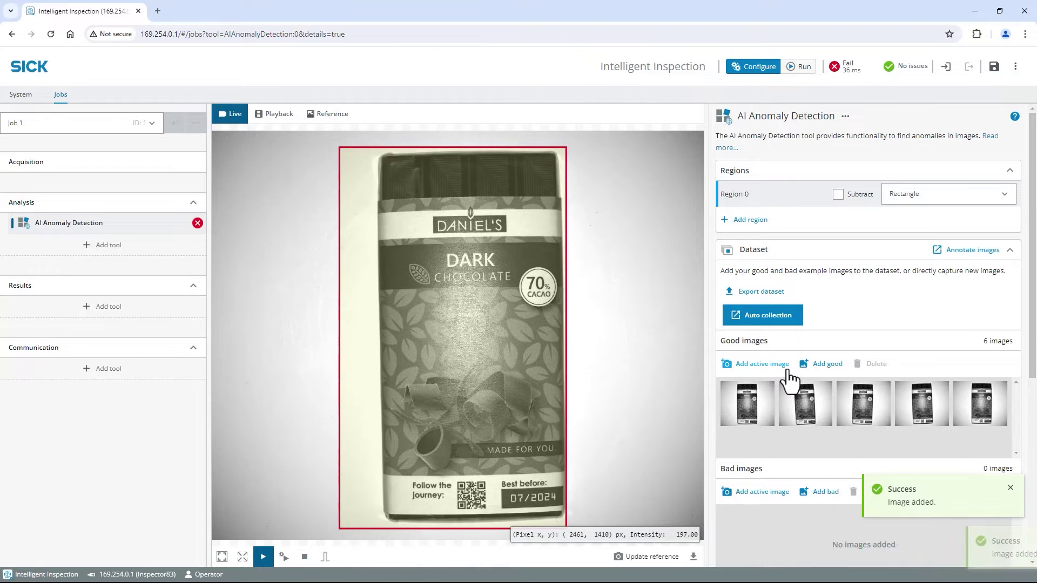
{"action": "left_click", "coordinate": [787, 372]}
{"action": "left_click", "coordinate": [787, 371]}
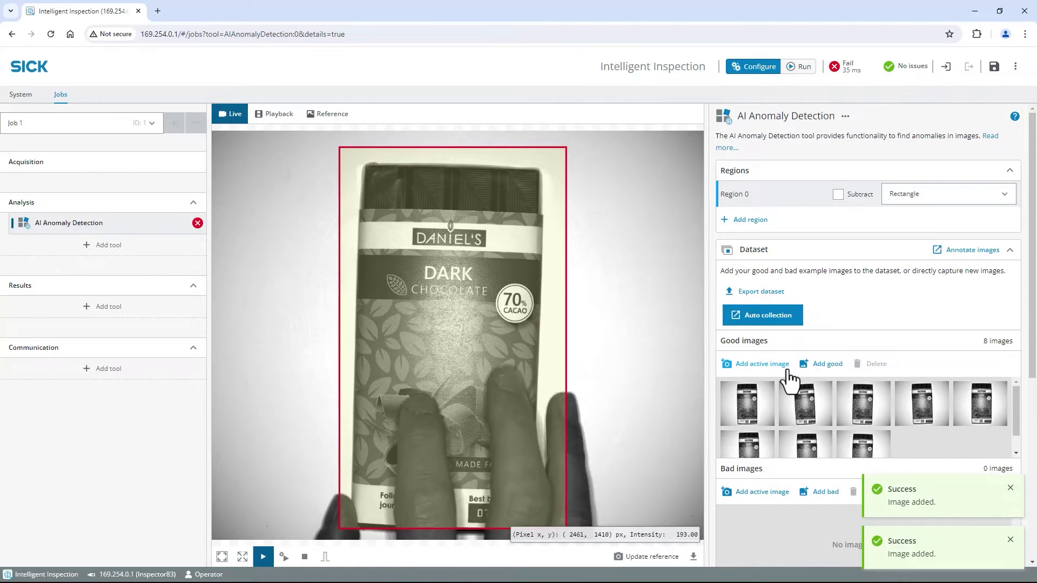
{"action": "left_click", "coordinate": [787, 371]}
{"action": "left_click", "coordinate": [787, 371]}
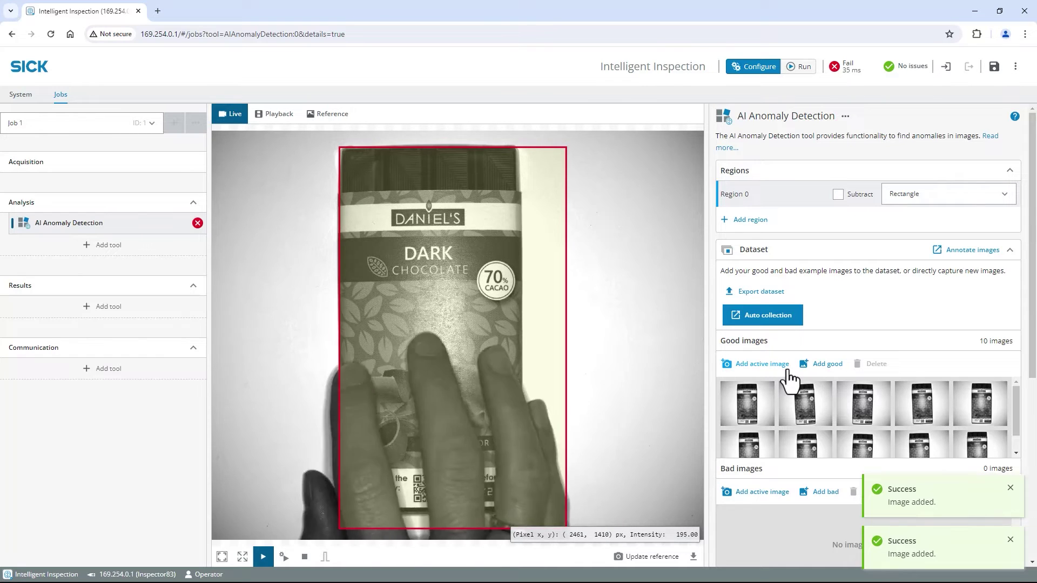
{"action": "left_click", "coordinate": [788, 371]}
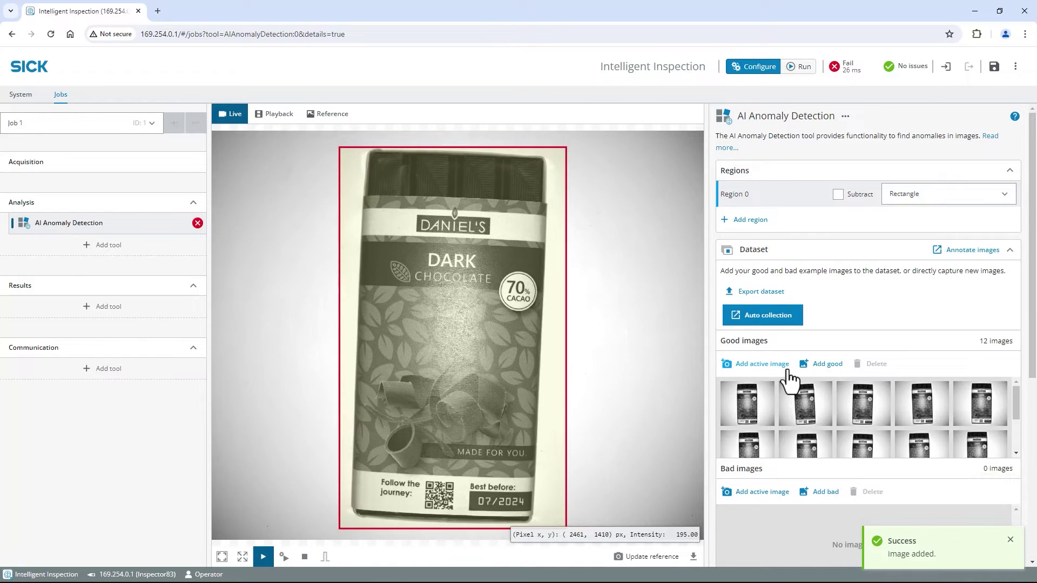
{"action": "left_click", "coordinate": [788, 371]}
{"action": "left_click", "coordinate": [787, 371]}
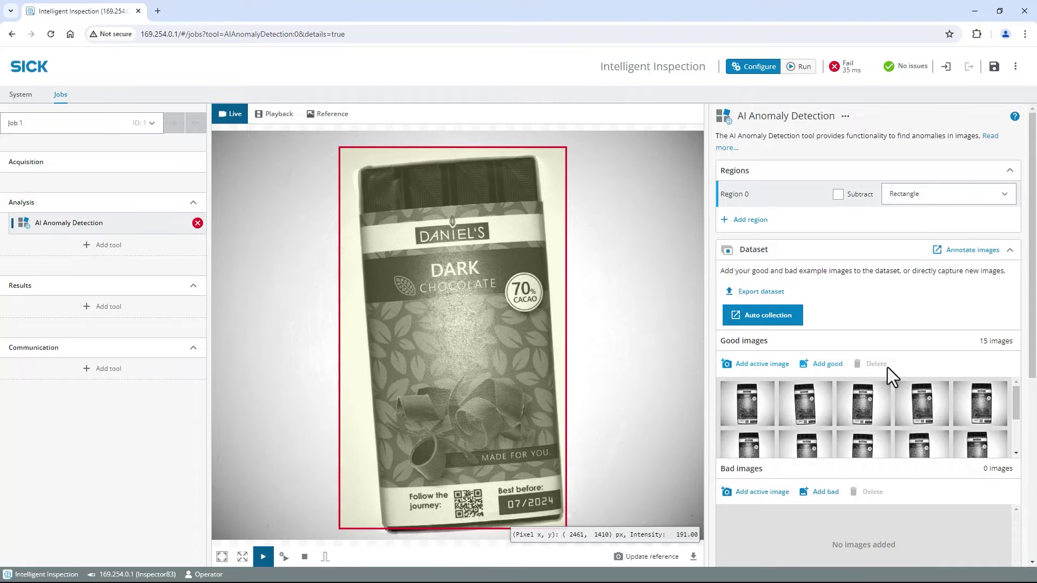
{"action": "left_click_drag", "start_coordinate": [1033, 364], "coordinate": [1034, 511]}
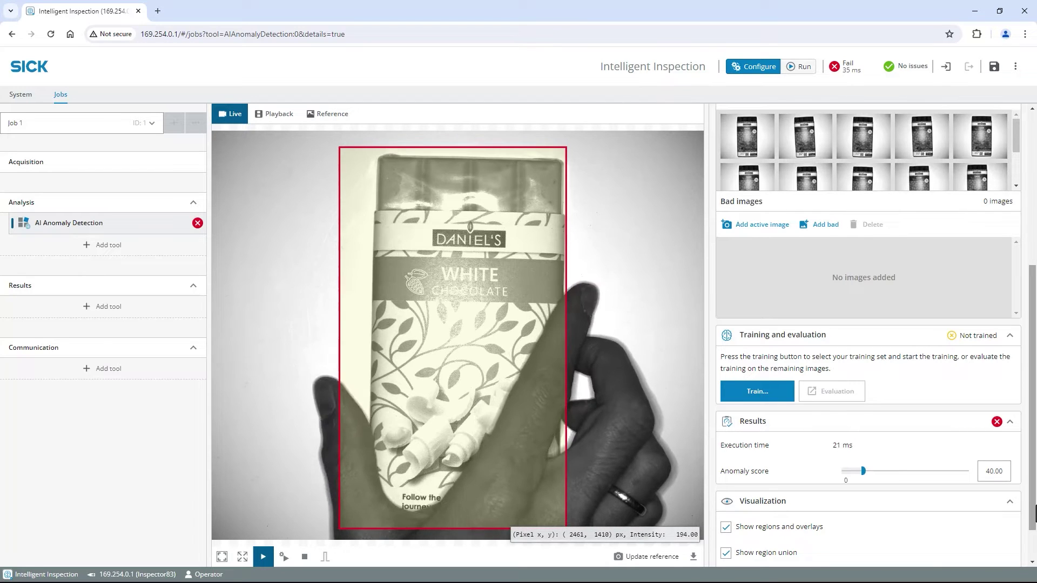
Capture white chocolate, unwrapped and torn-wrapper bars as bad images, totalling 15
{"action": "left_click", "coordinate": [766, 226]}
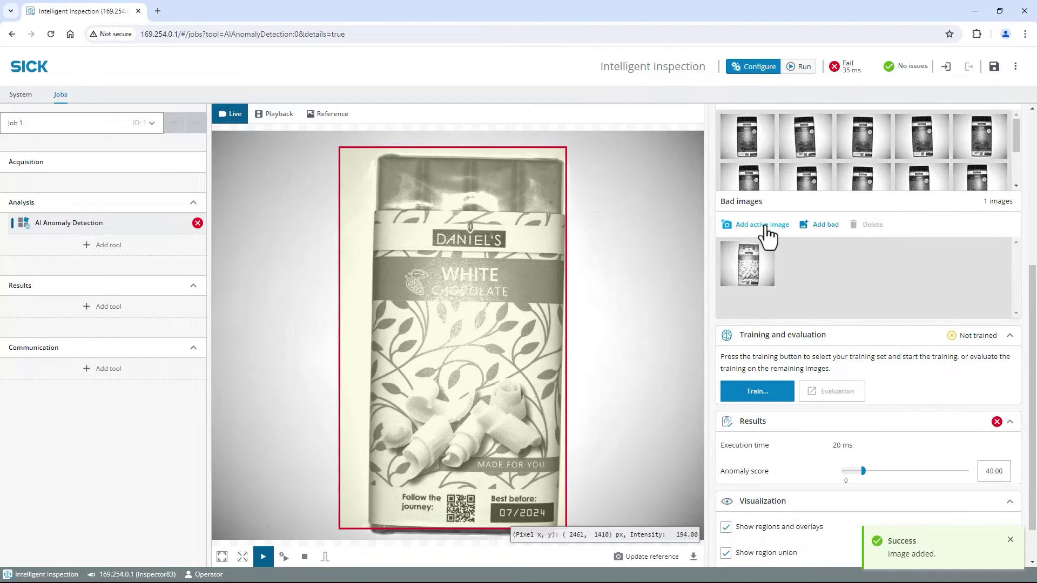
{"action": "left_click", "coordinate": [767, 227]}
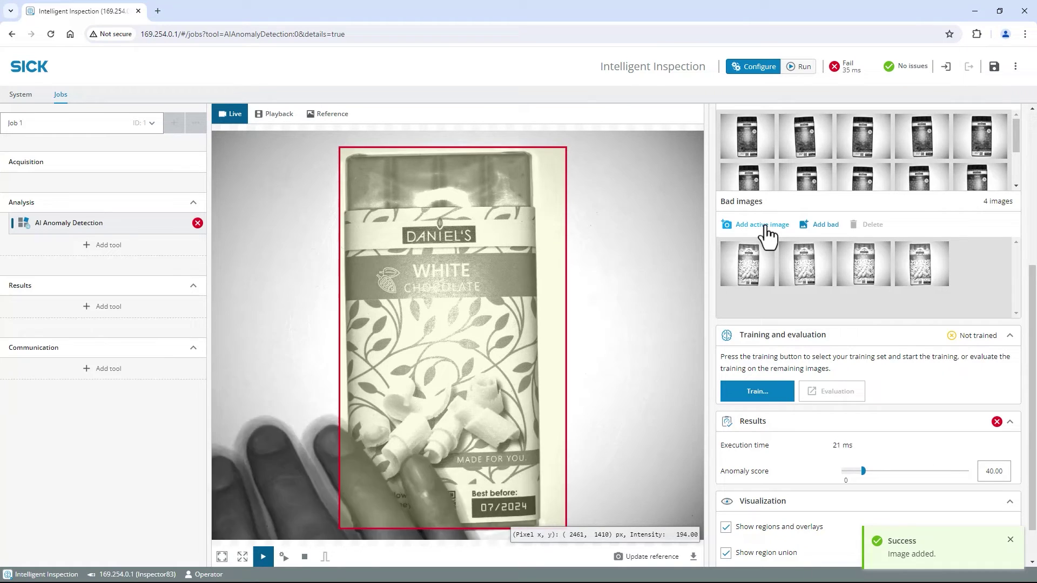
{"action": "left_click", "coordinate": [767, 230]}
{"action": "left_click", "coordinate": [767, 230]}
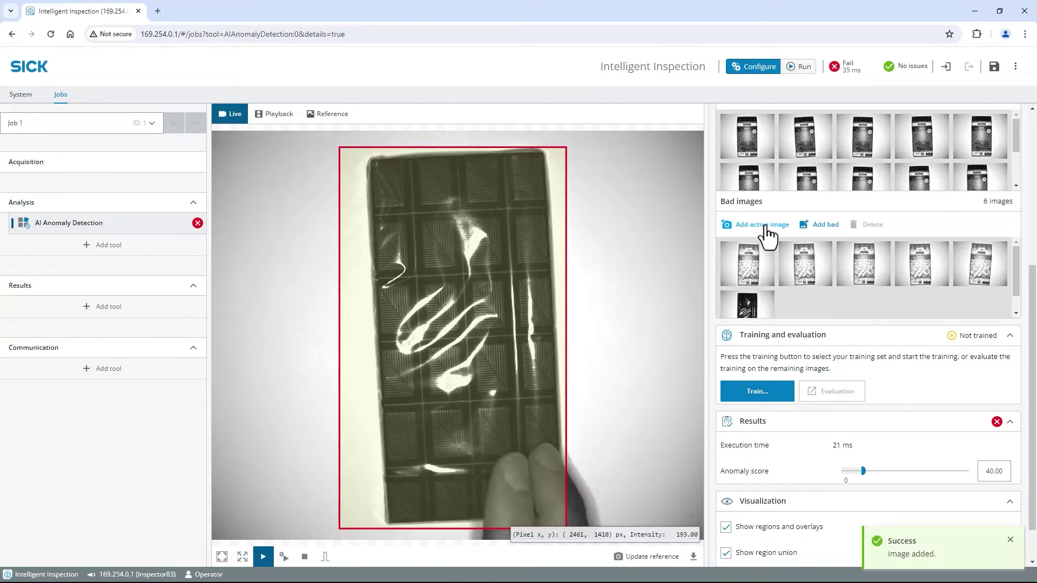
{"action": "left_click", "coordinate": [766, 230]}
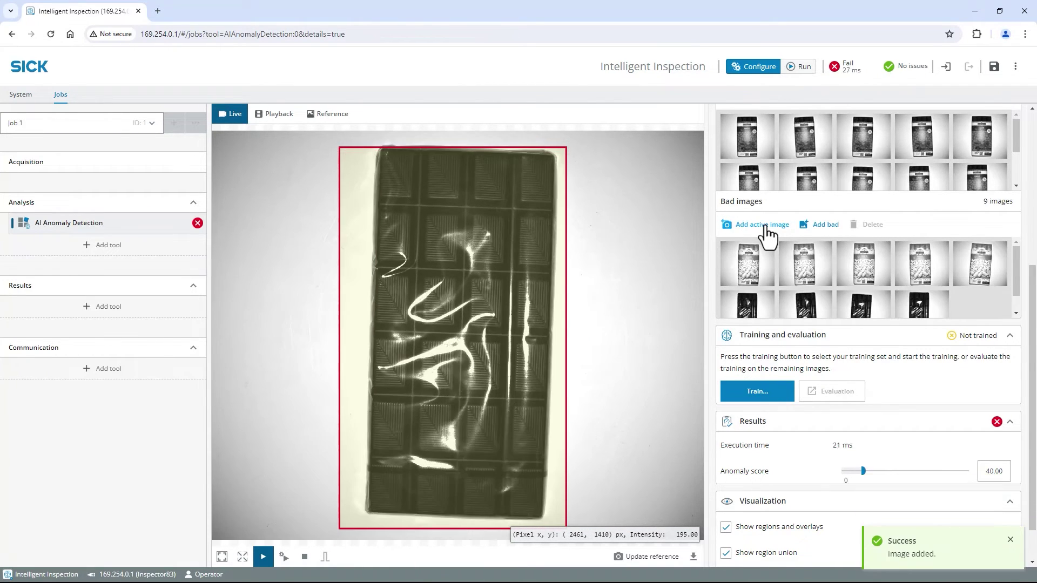
{"action": "left_click", "coordinate": [767, 230]}
{"action": "left_click", "coordinate": [766, 230]}
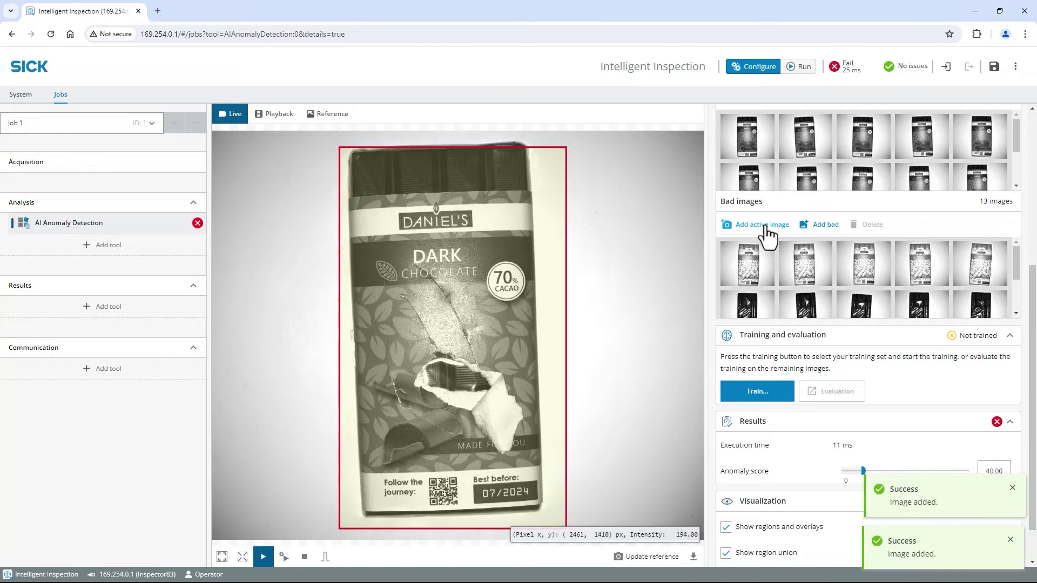
{"action": "left_click", "coordinate": [767, 230]}
{"action": "left_click", "coordinate": [766, 230]}
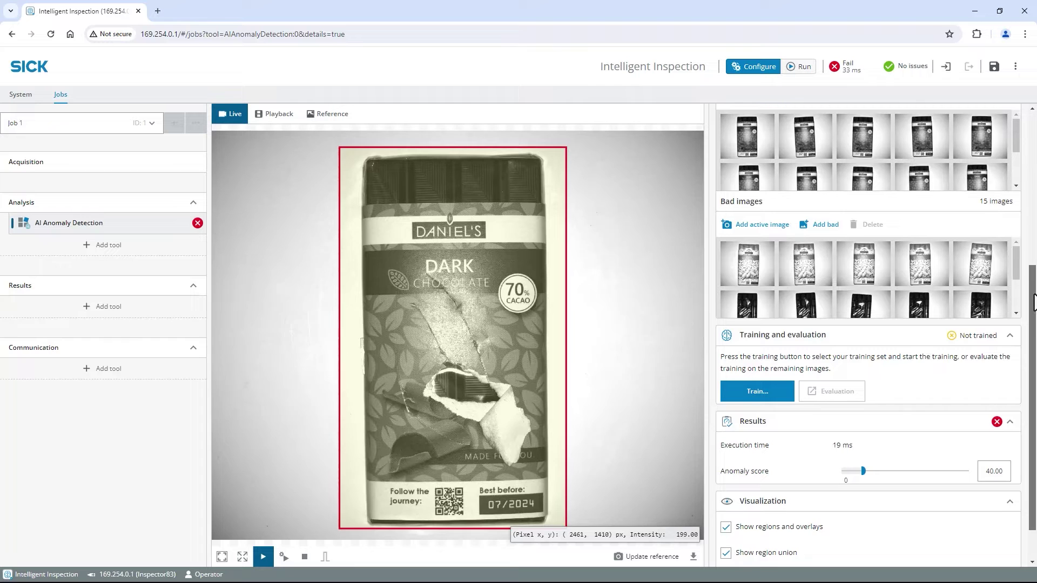
{"action": "left_click_drag", "start_coordinate": [1034, 301], "coordinate": [1033, 220]}
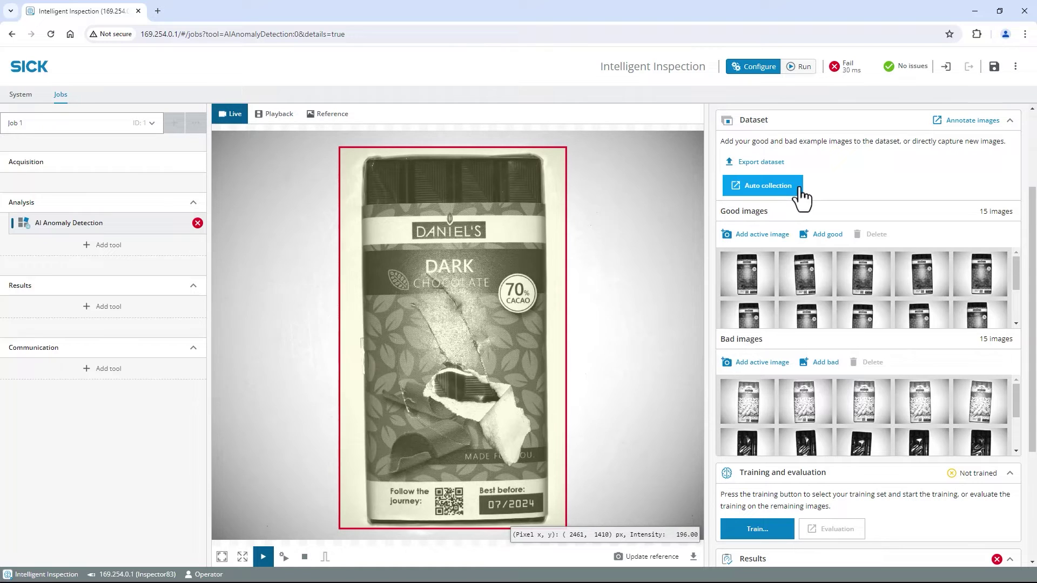
Train the anomaly model with Tool performance 19 and Strict matching off
{"action": "left_click", "coordinate": [776, 548]}
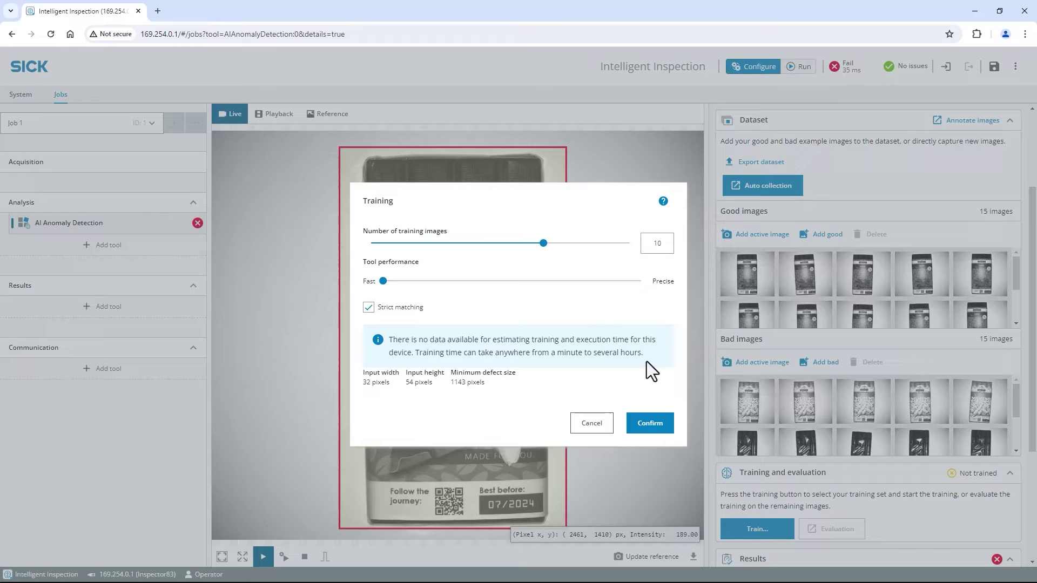
{"action": "left_click", "coordinate": [526, 281]}
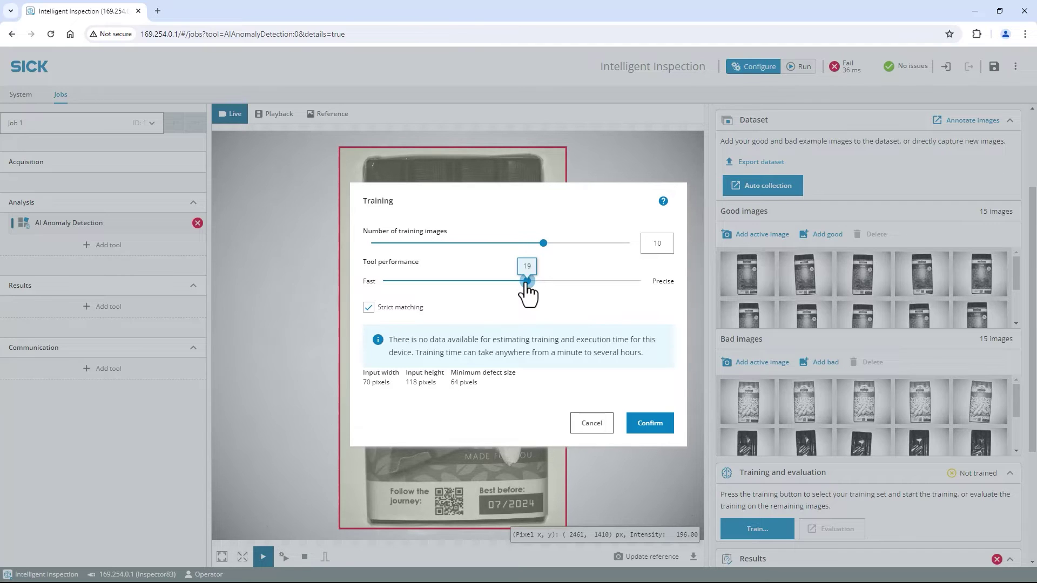
{"action": "left_click", "coordinate": [369, 306]}
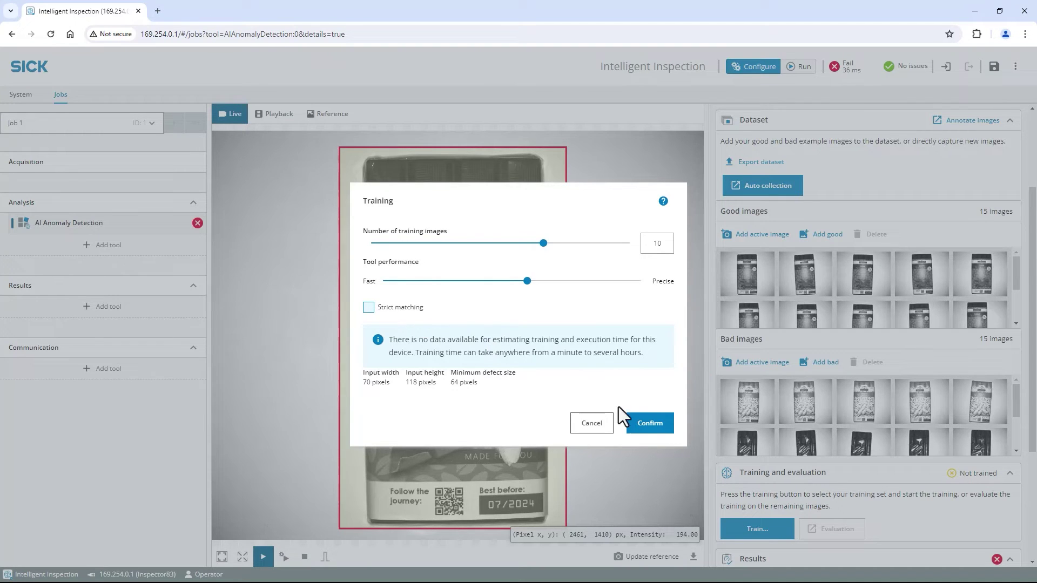
{"action": "left_click", "coordinate": [650, 424]}
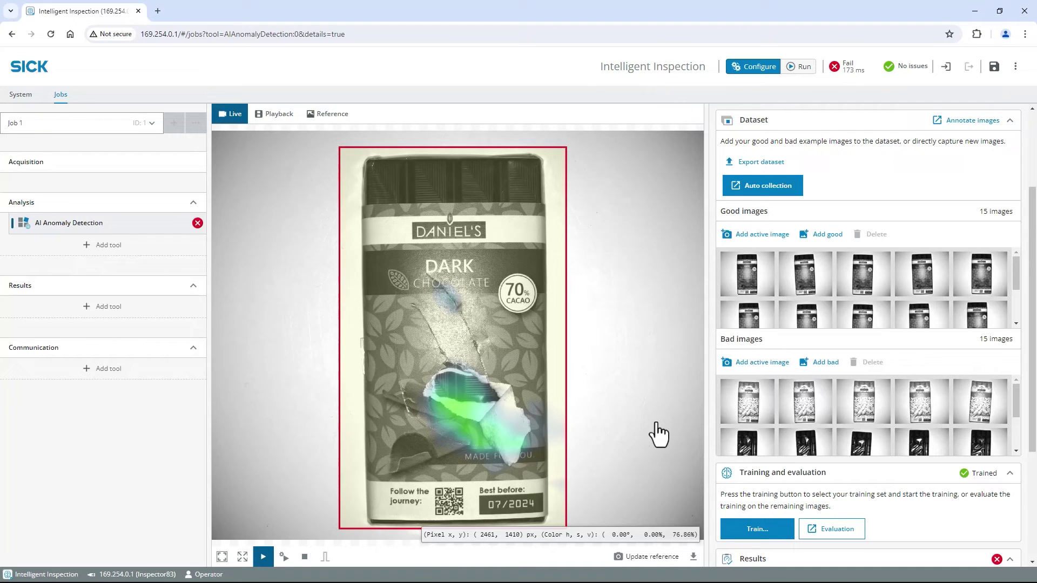
{"action": "left_click_drag", "start_coordinate": [1031, 424], "coordinate": [1033, 518]}
Once status shows Trained, narrow the heatmap Visualization range slider
{"action": "left_click_drag", "start_coordinate": [985, 540], "coordinate": [888, 543]}
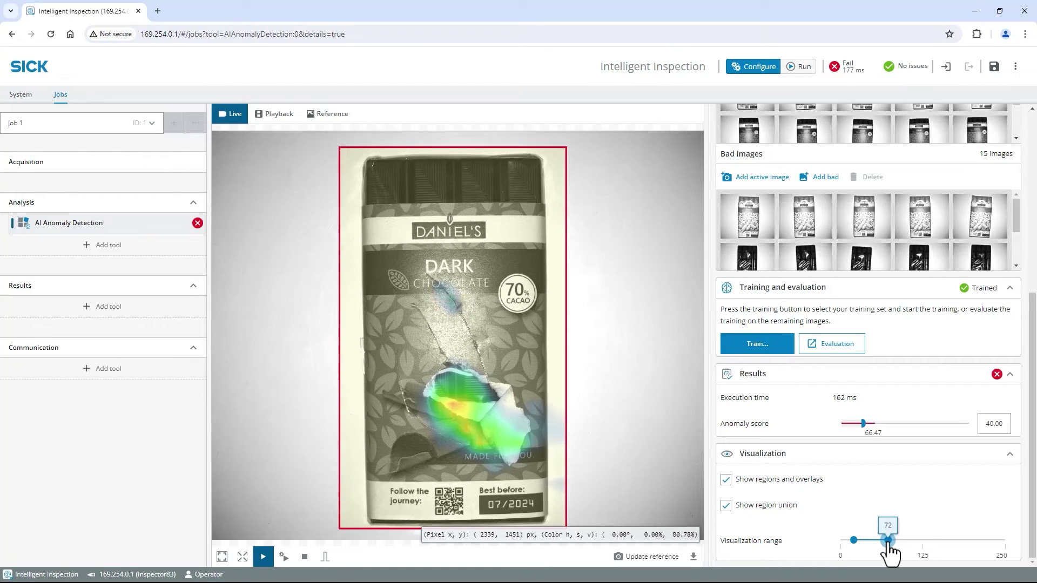
Run Evaluation of the trained tool on all 20 dataset images
{"action": "left_click", "coordinate": [836, 353]}
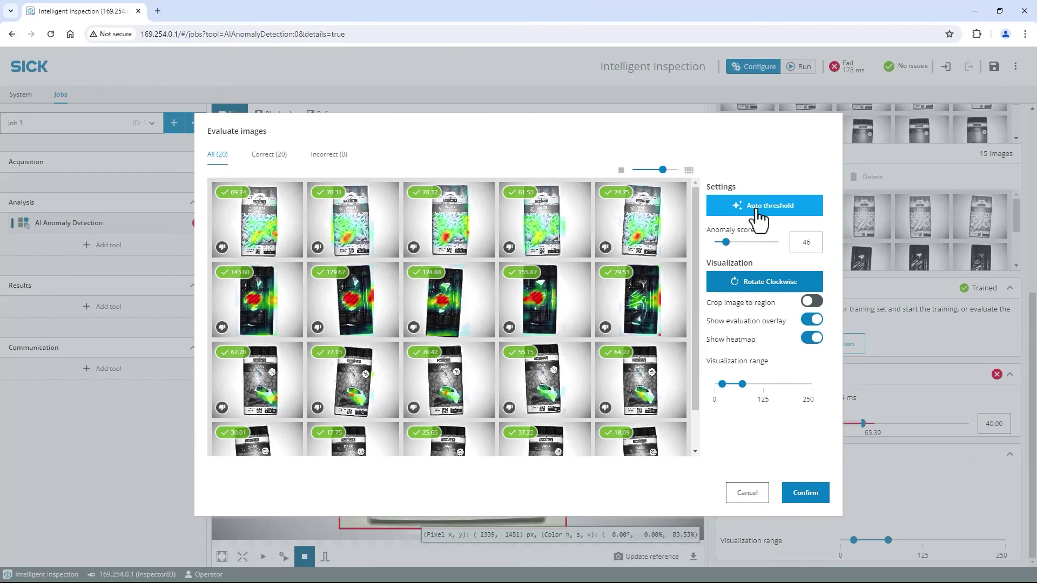
Accept the 46.19 anomaly score threshold; an intact bar then passes at 31.15
{"action": "left_click", "coordinate": [807, 486]}
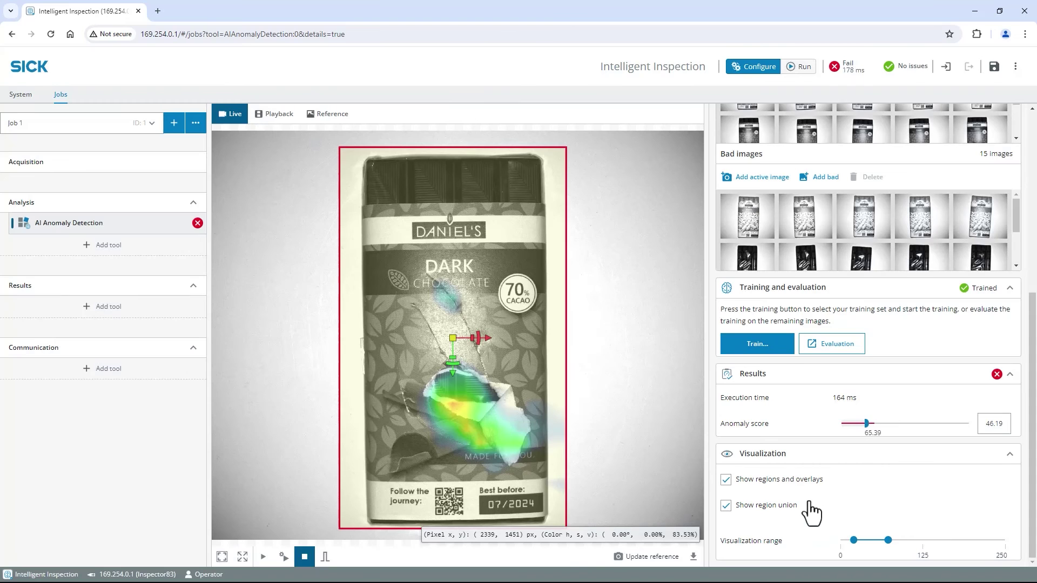